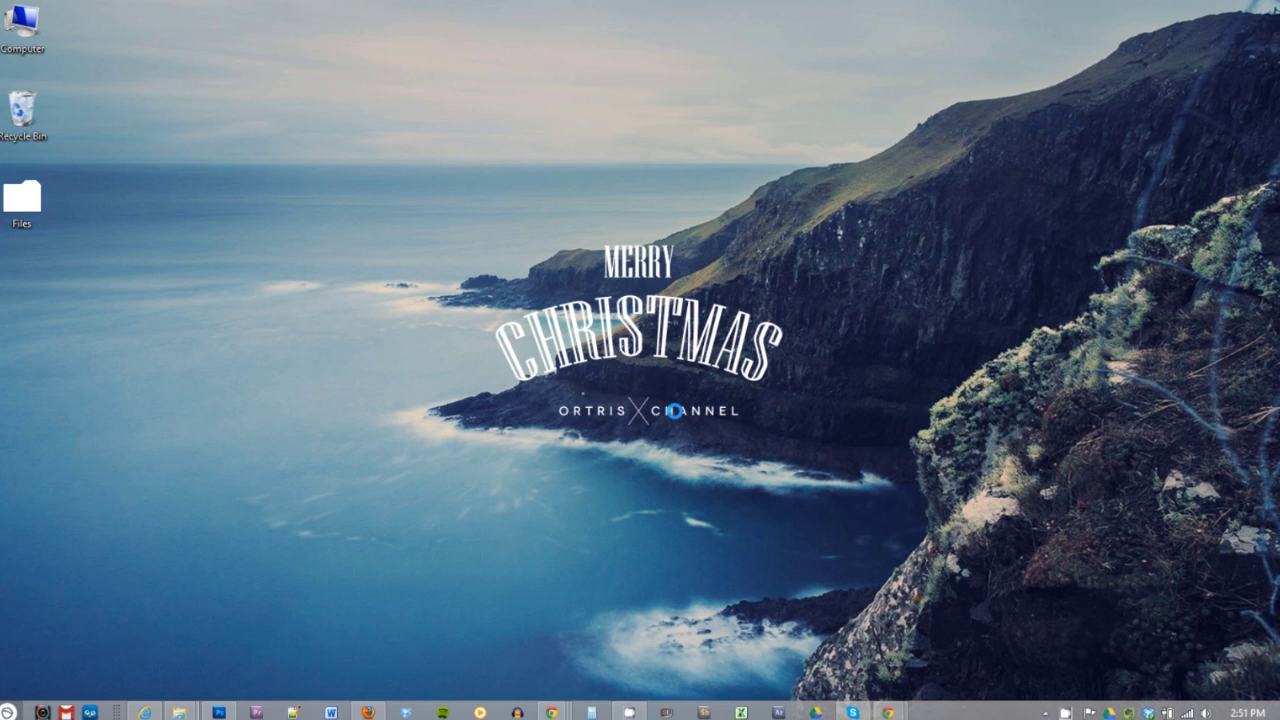
# Step: Sign in to Site44 with Dropbox and allow Site44 to access the Dropbox account
pyautogui.moveTo(887, 712)
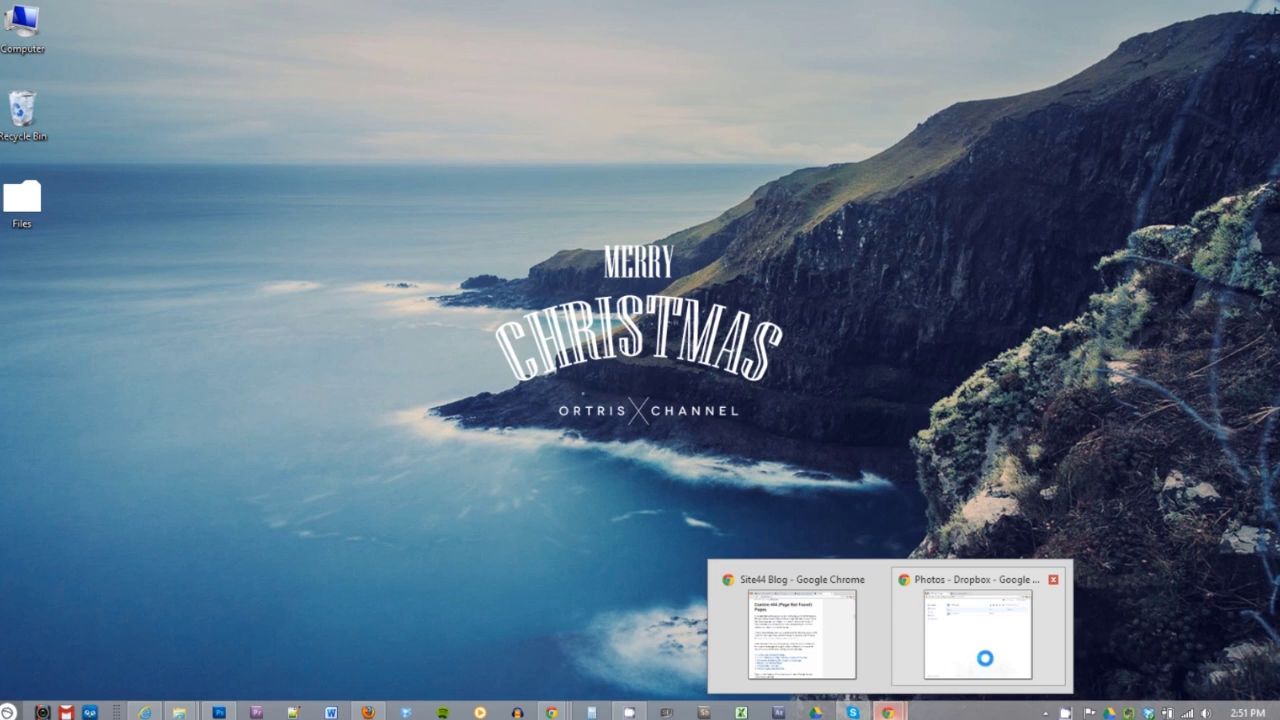
pyautogui.moveTo(994, 653)
pyautogui.click(970, 635)
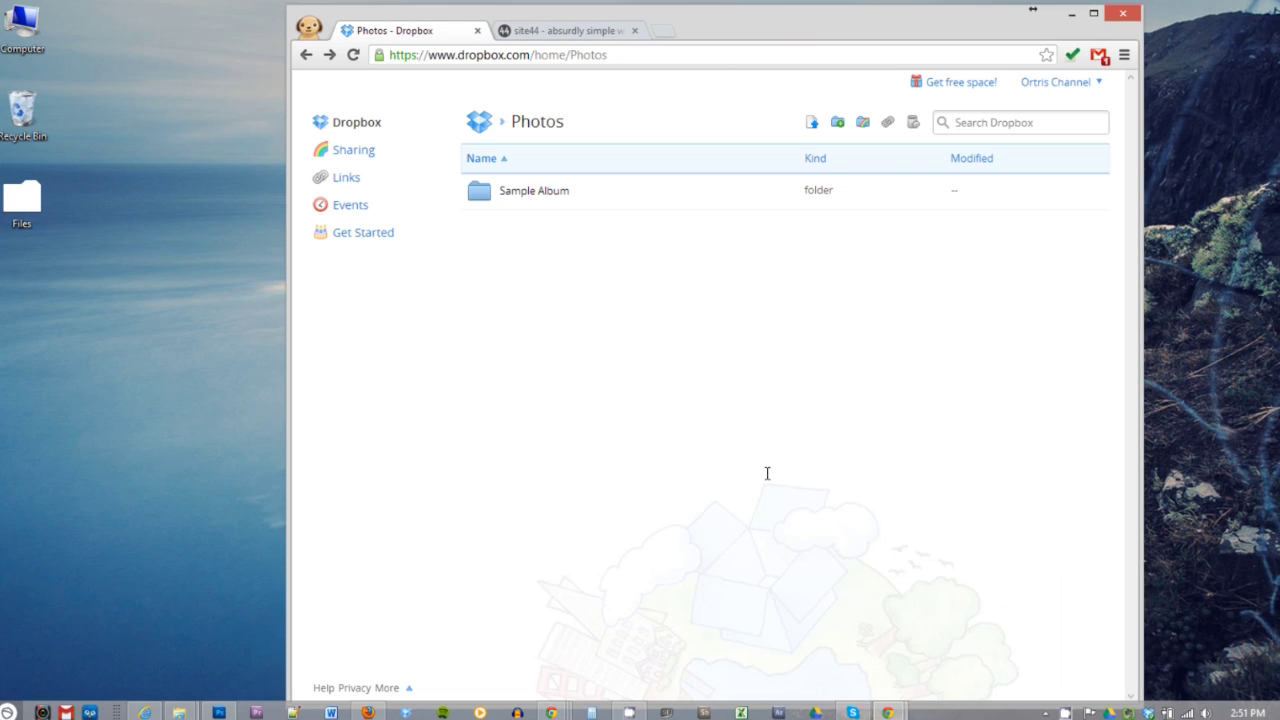
pyautogui.click(592, 31)
pyautogui.click(393, 55)
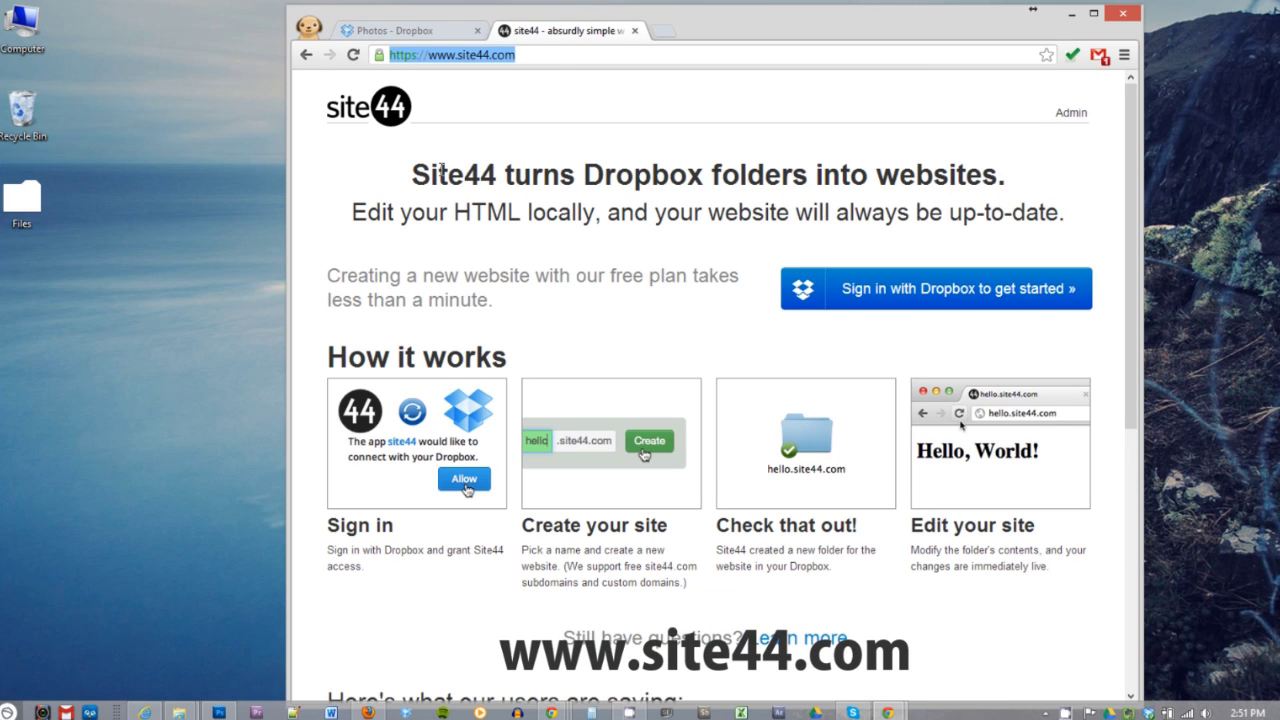
pyautogui.click(908, 292)
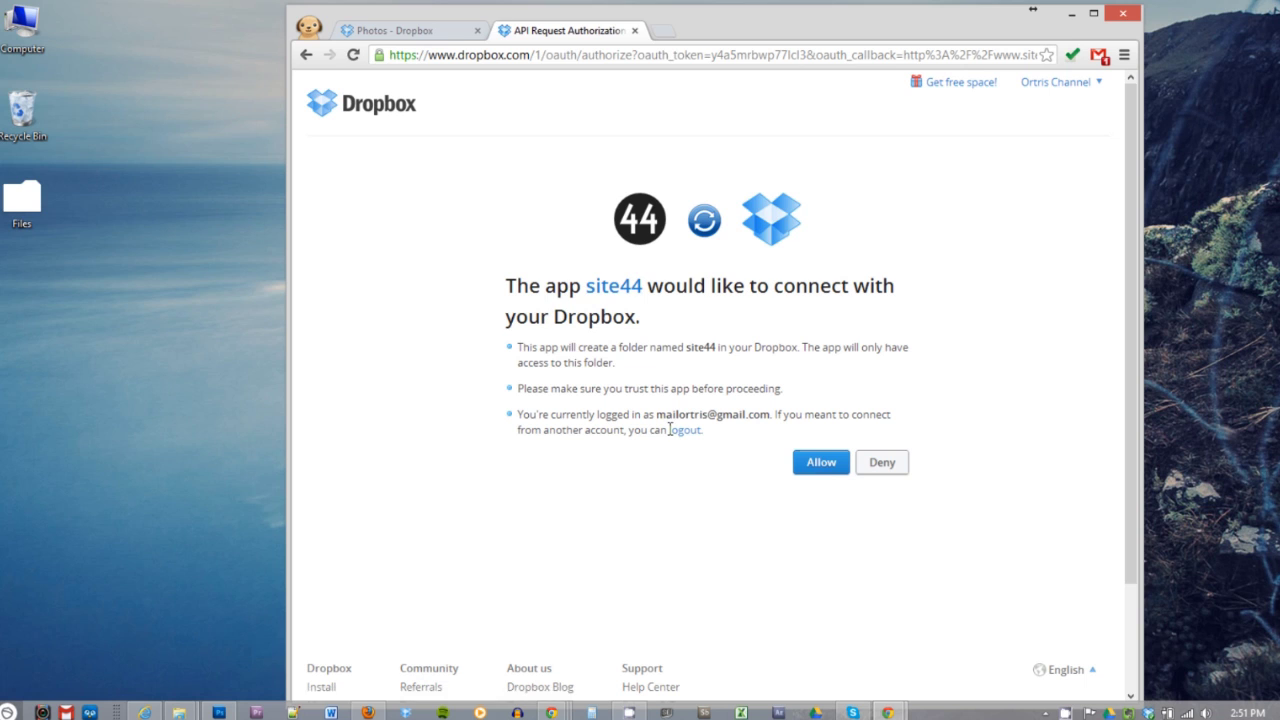
pyautogui.click(827, 471)
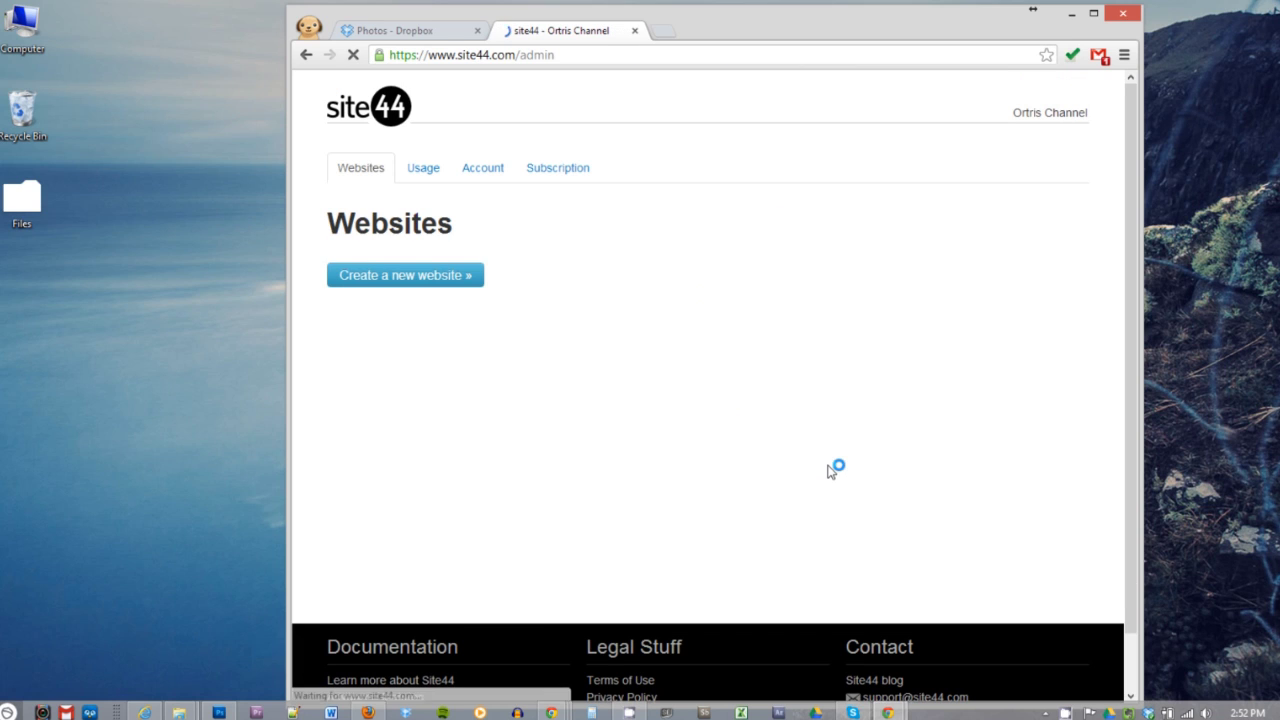
# Step: Create a new website named 'ortris' on site44.com and accept the Terms of Use
pyautogui.click(418, 290)
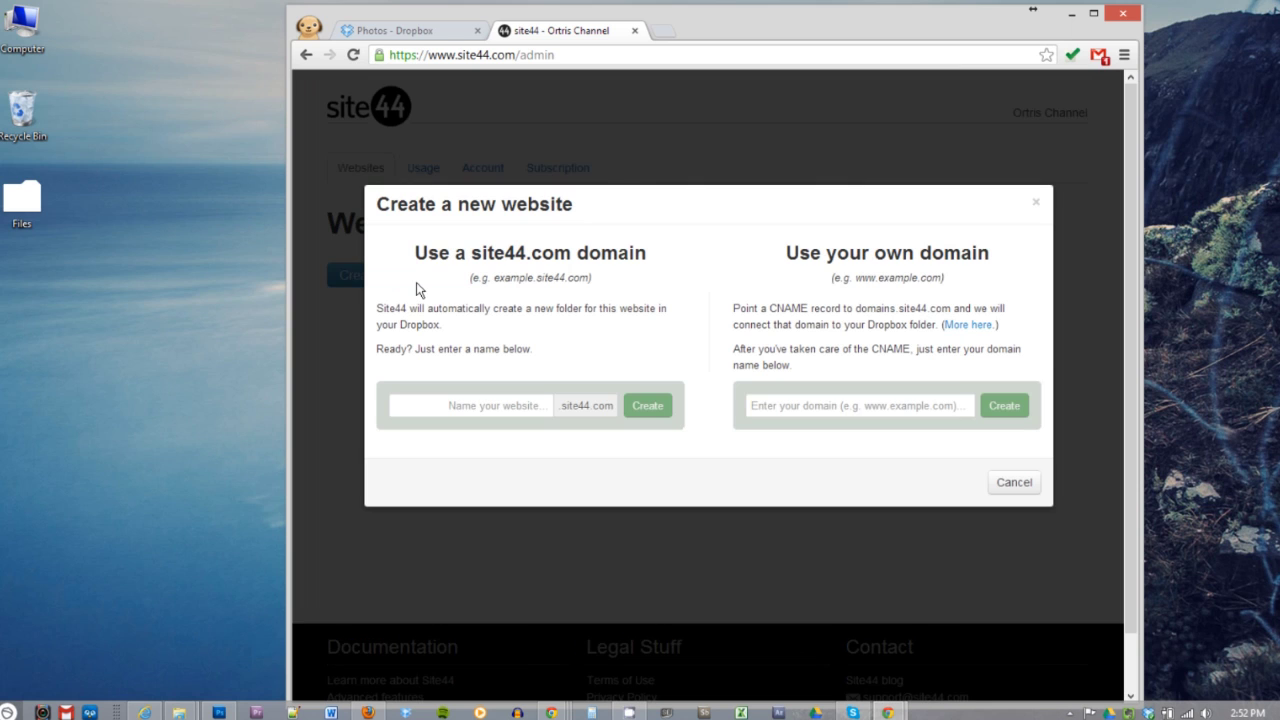
pyautogui.click(490, 402)
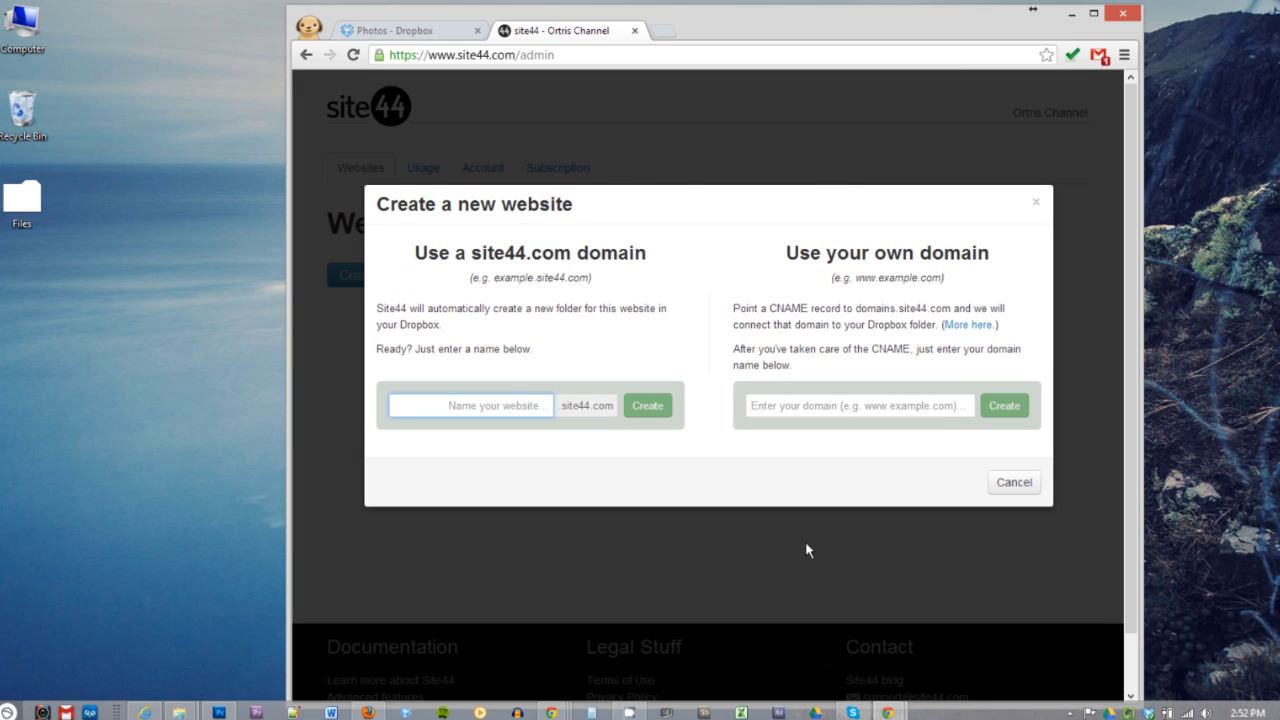
pyautogui.write('ortris')
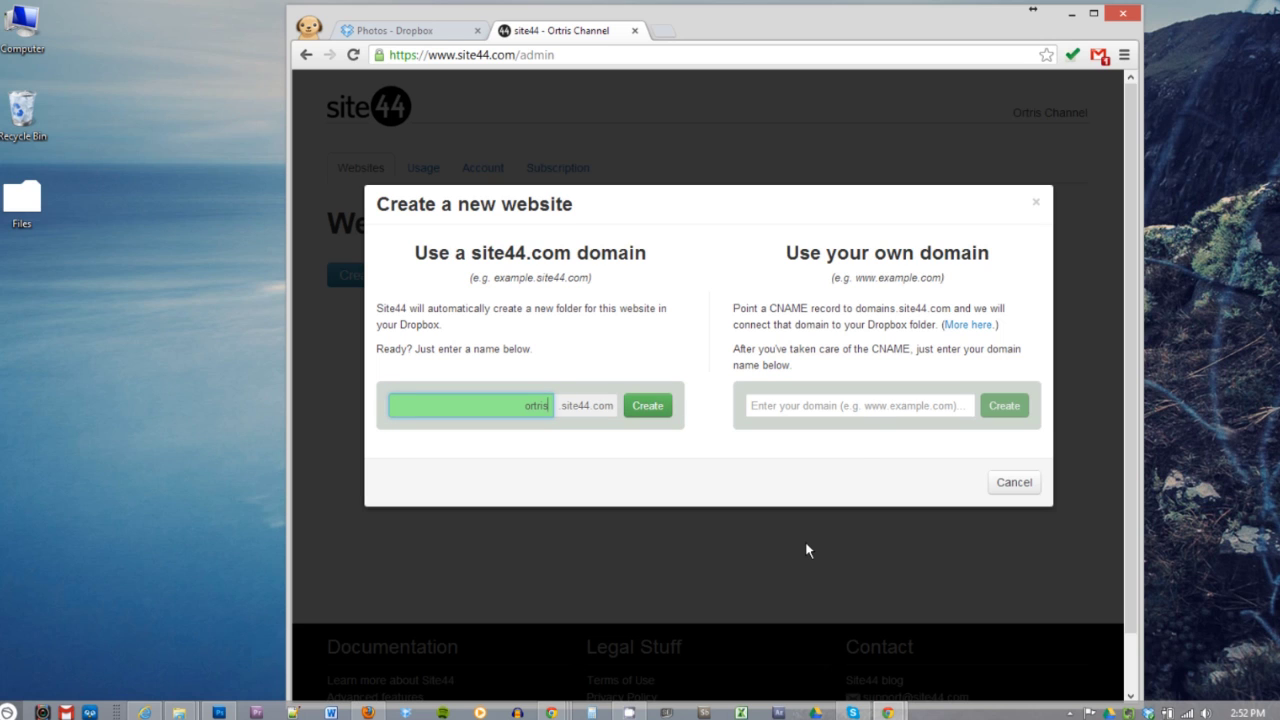
pyautogui.press('Return')
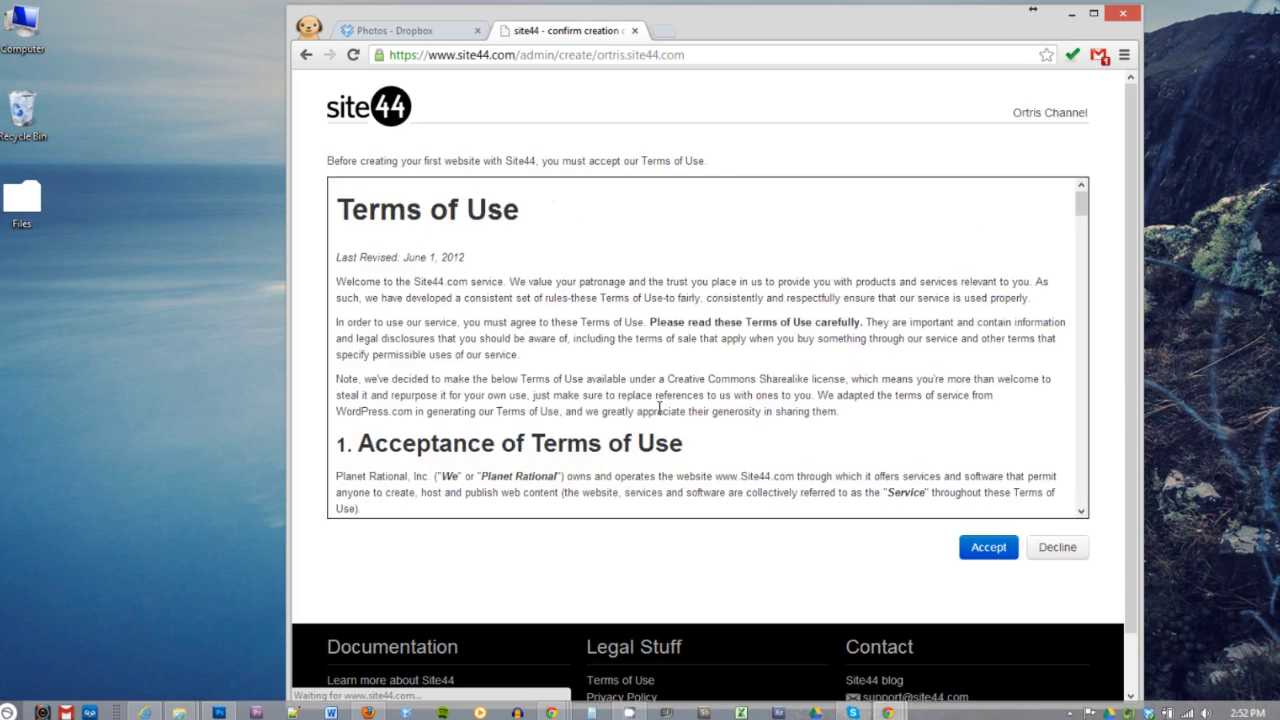
pyautogui.click(987, 548)
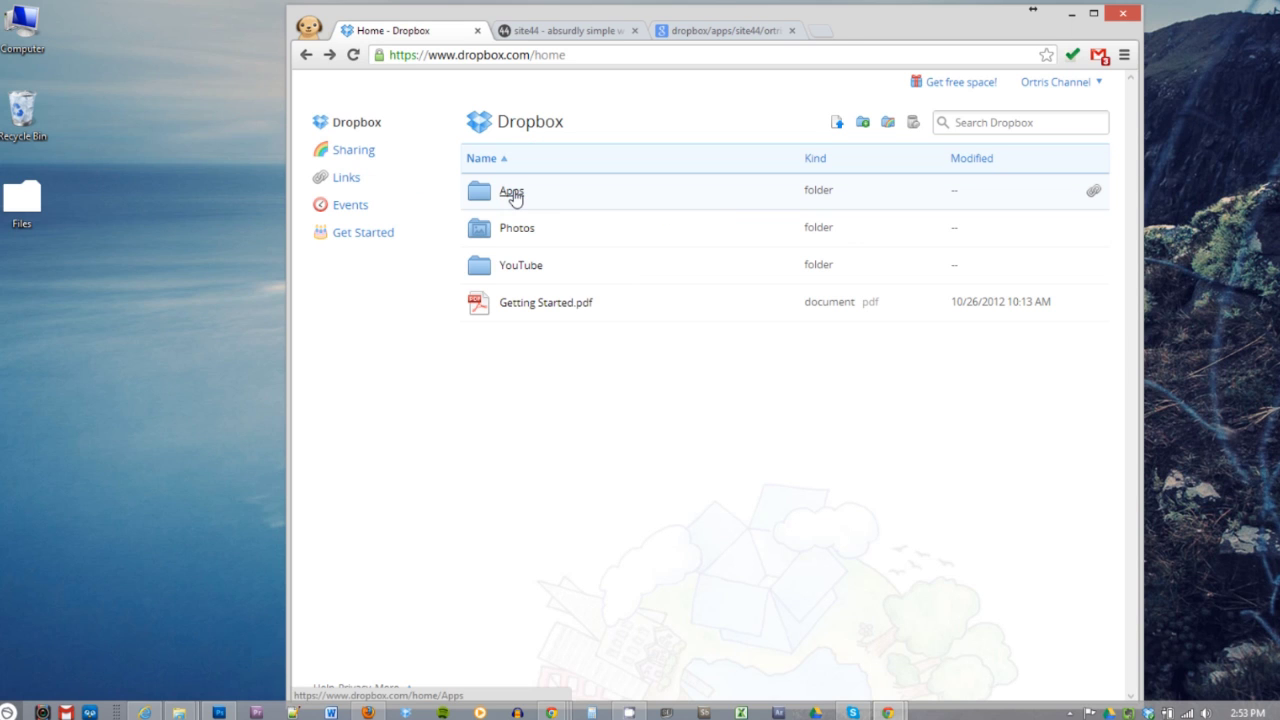
# Step: Browse Apps > site44 > ortris.site44.com in Dropbox and preview index.html
pyautogui.click(512, 193)
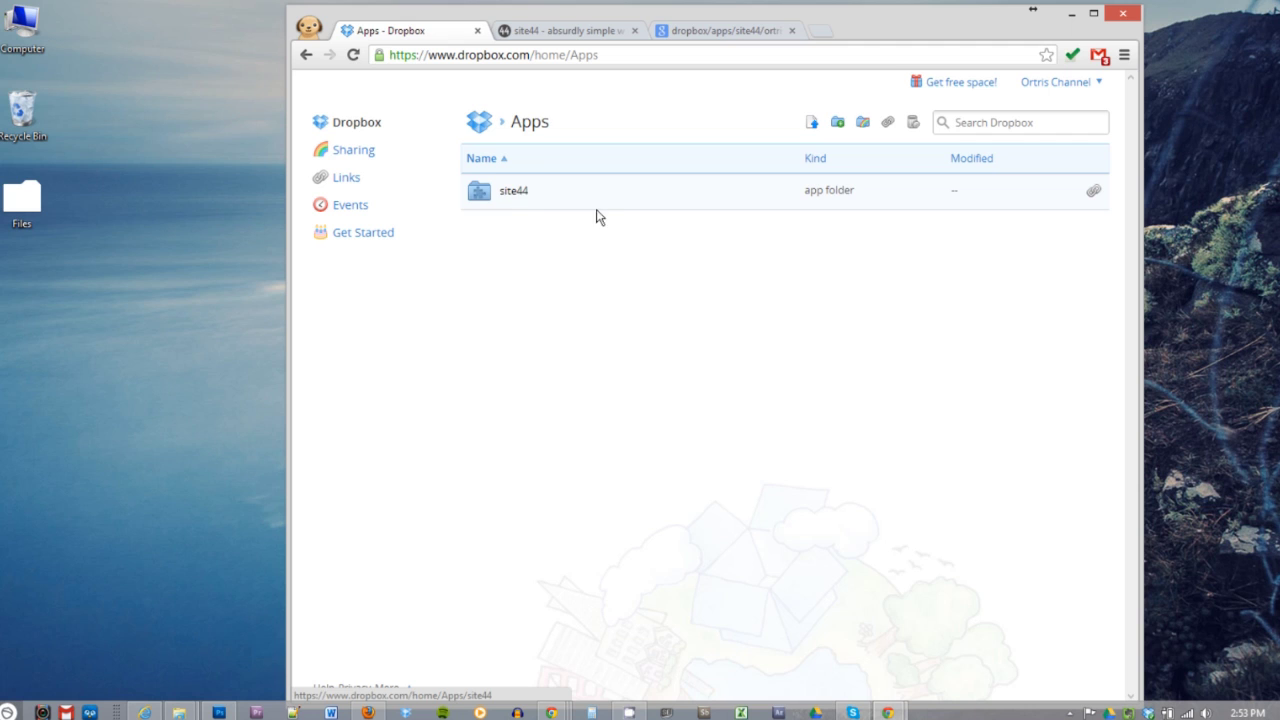
pyautogui.click(516, 194)
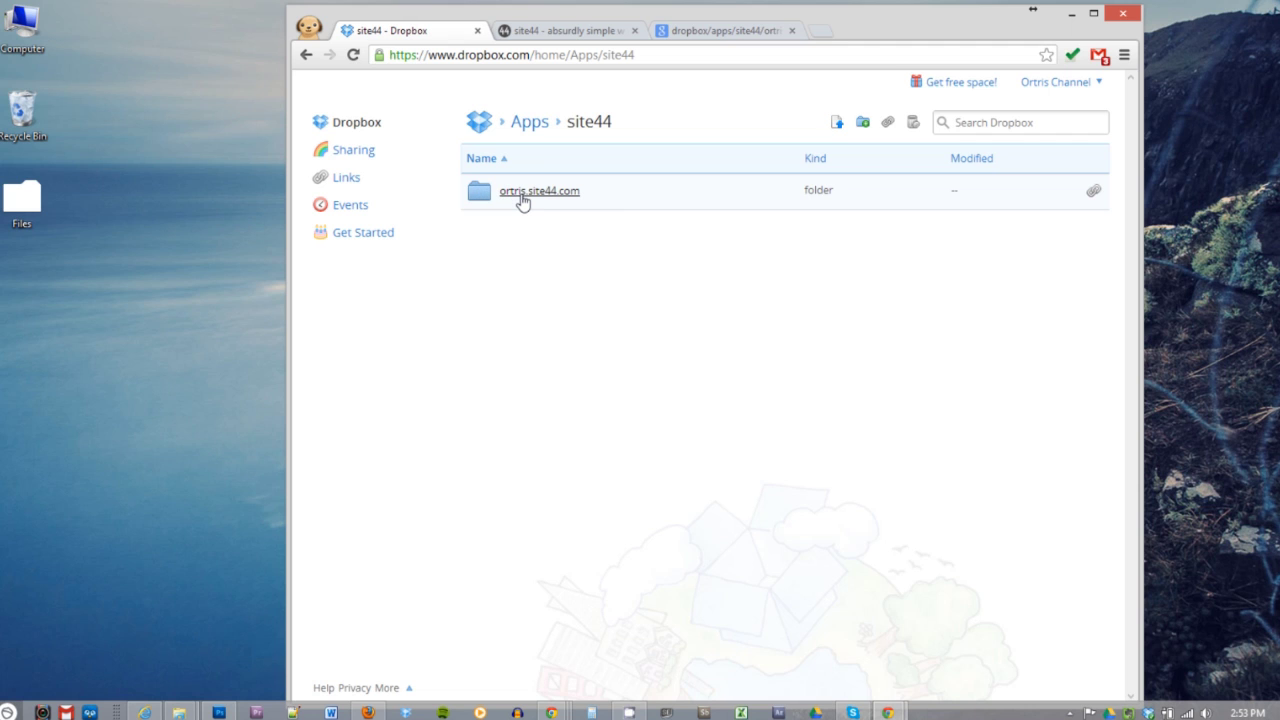
pyautogui.click(521, 199)
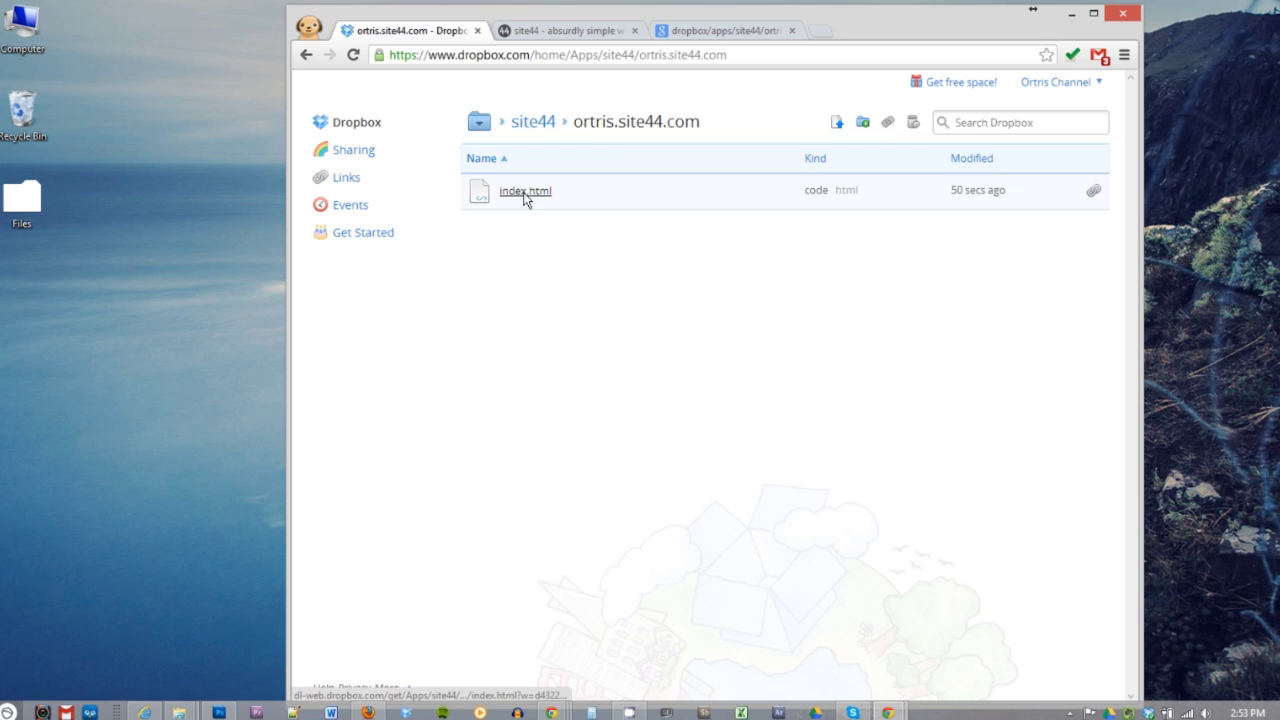
pyautogui.click(524, 197)
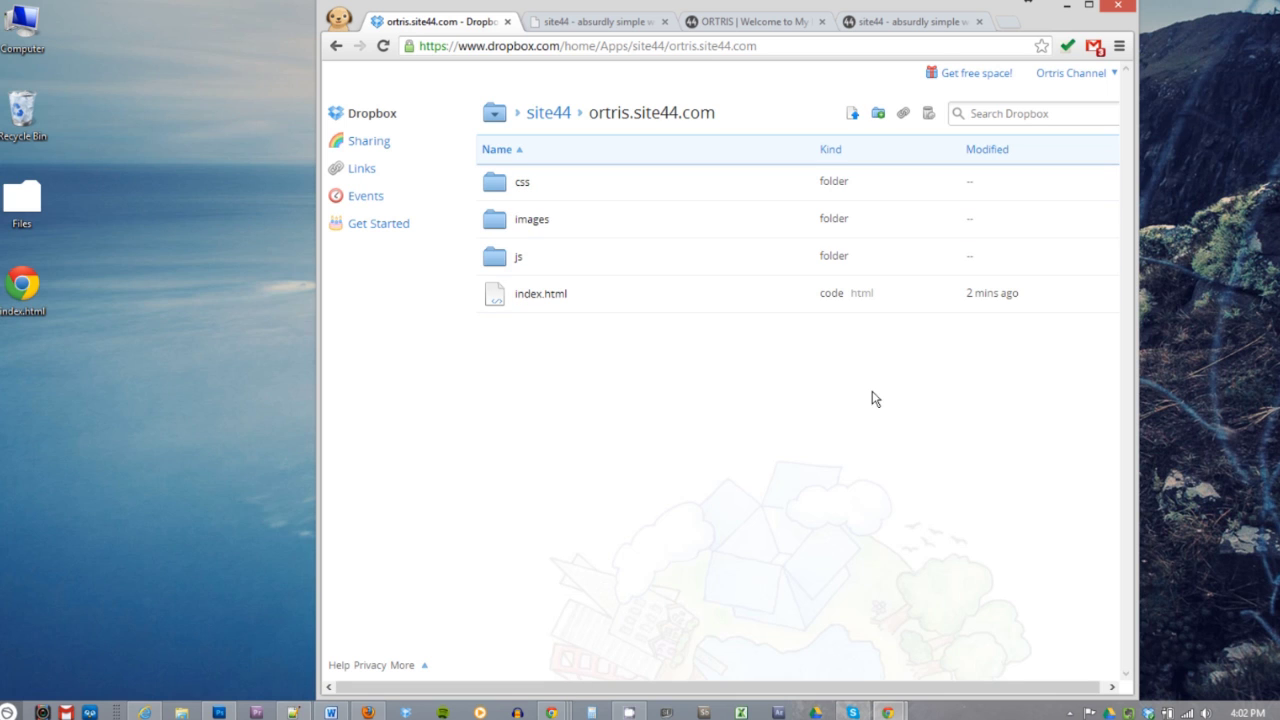
# Step: Reload ortris.site44.com to show the ORTRIS site and view background slides 2 and 3
pyautogui.click(890, 22)
pyautogui.click(533, 48)
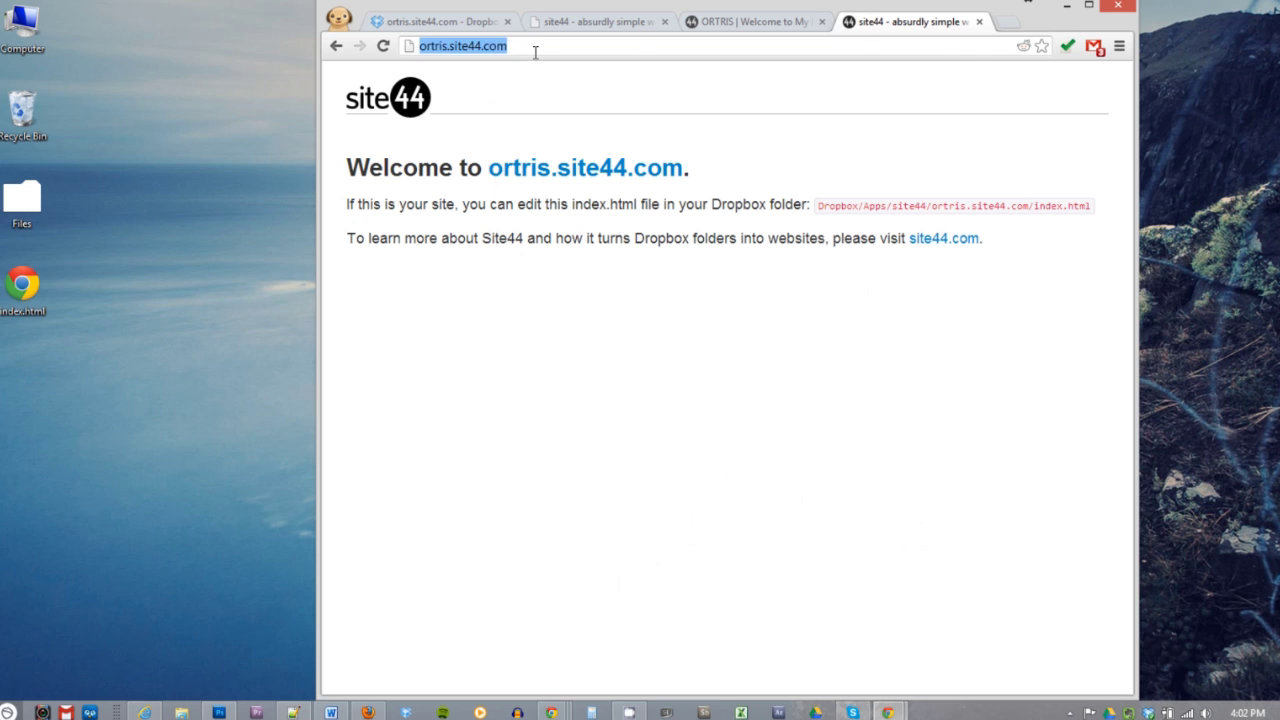
pyautogui.press('Return')
pyautogui.press('super+Up')
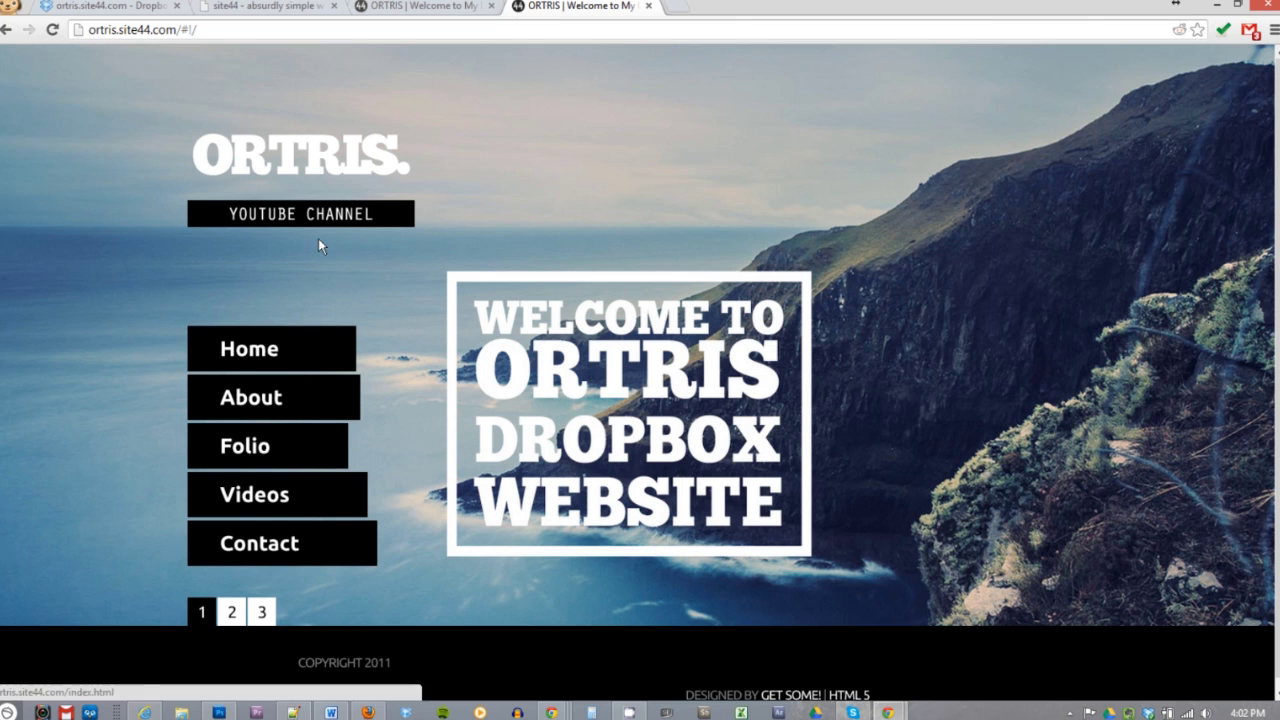
pyautogui.click(240, 616)
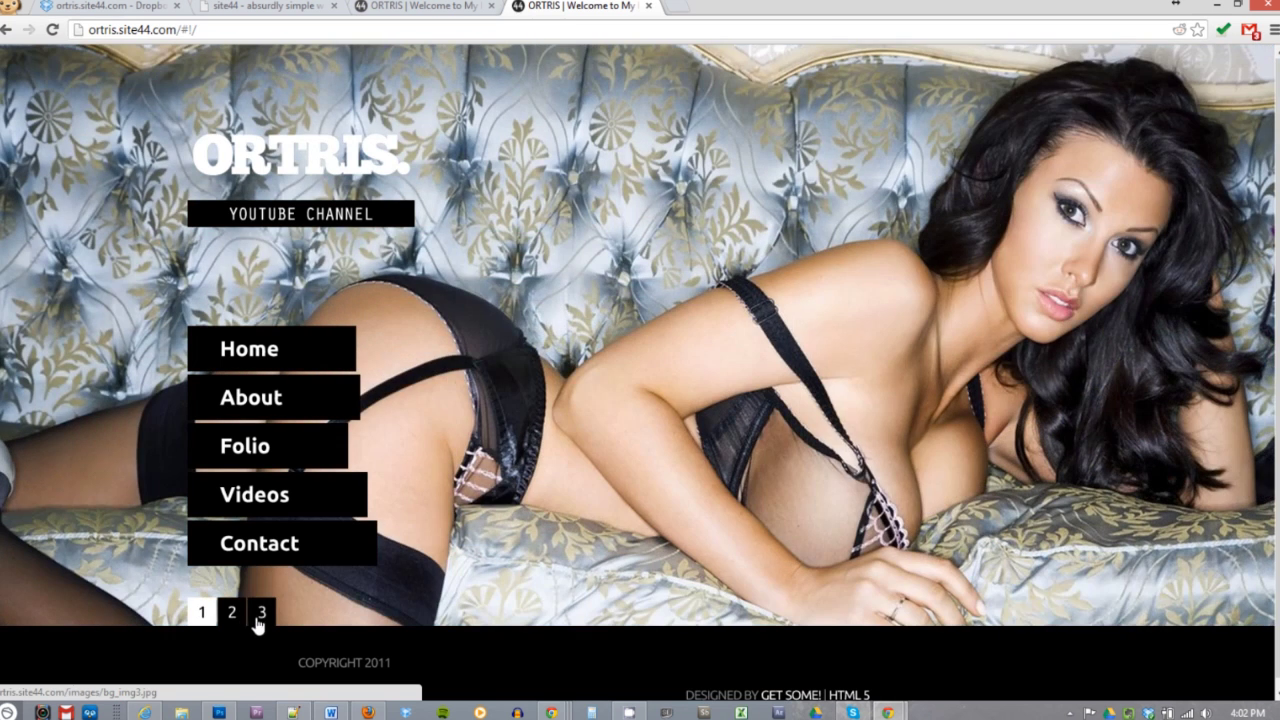
pyautogui.click(256, 620)
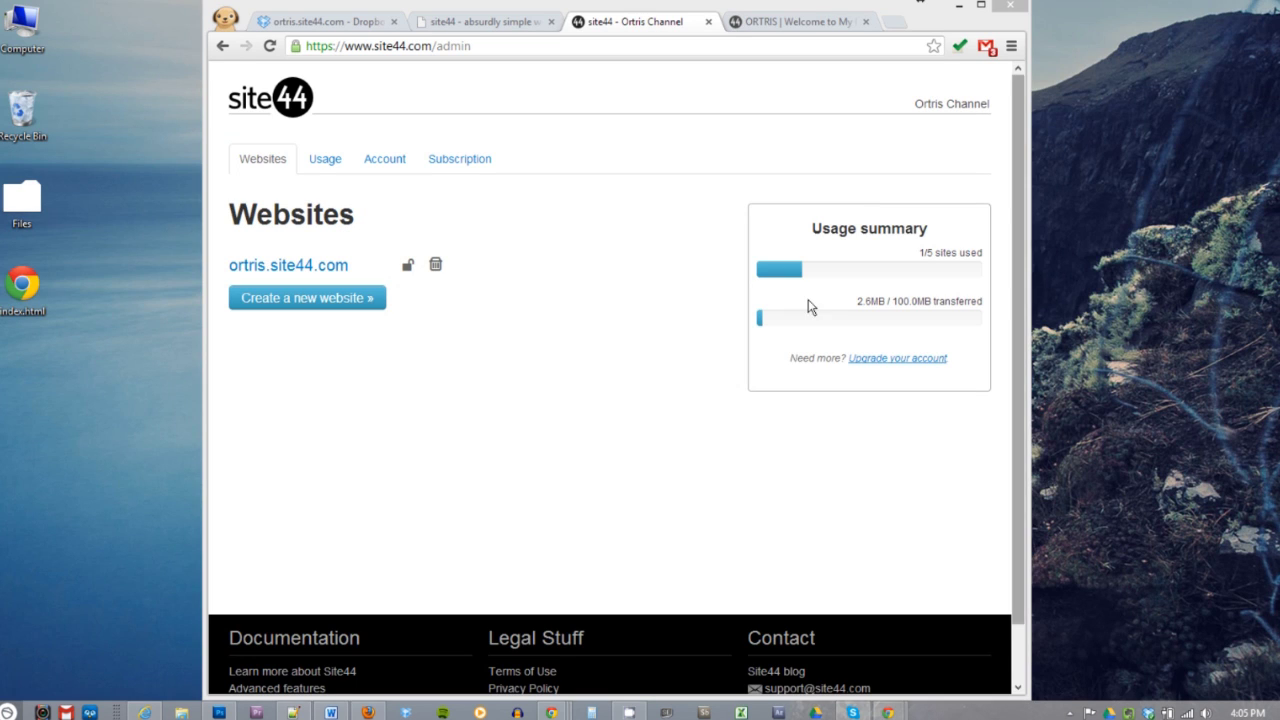
# Step: View Site44's subscription plans, looking over the Starter plan's limits
pyautogui.moveTo(480, 45); pyautogui.dragTo(297, 37)
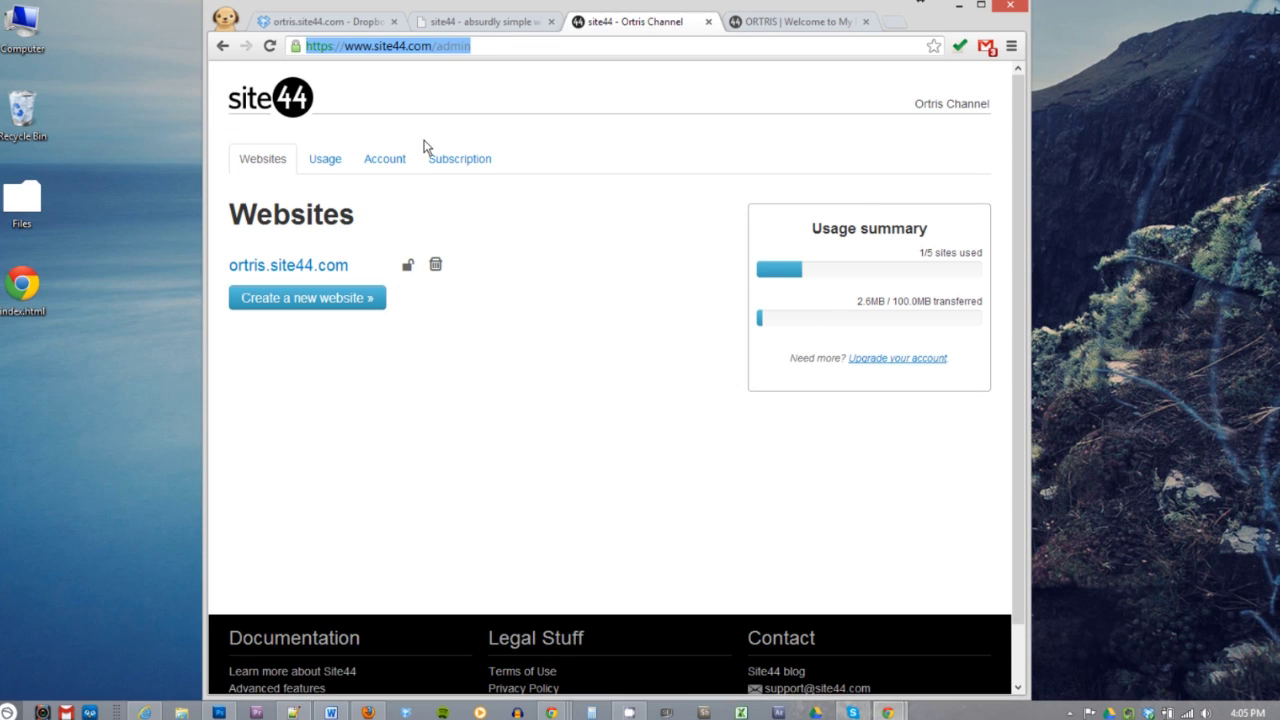
pyautogui.click(628, 229)
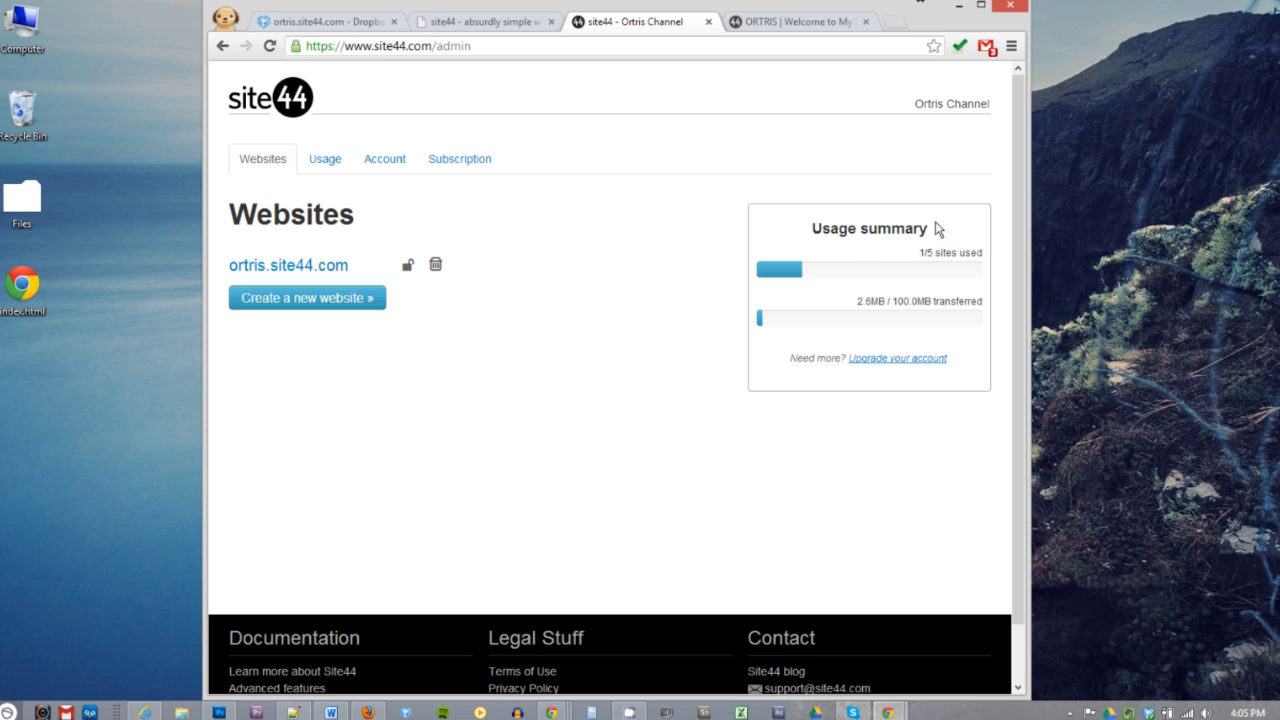
pyautogui.click(459, 158)
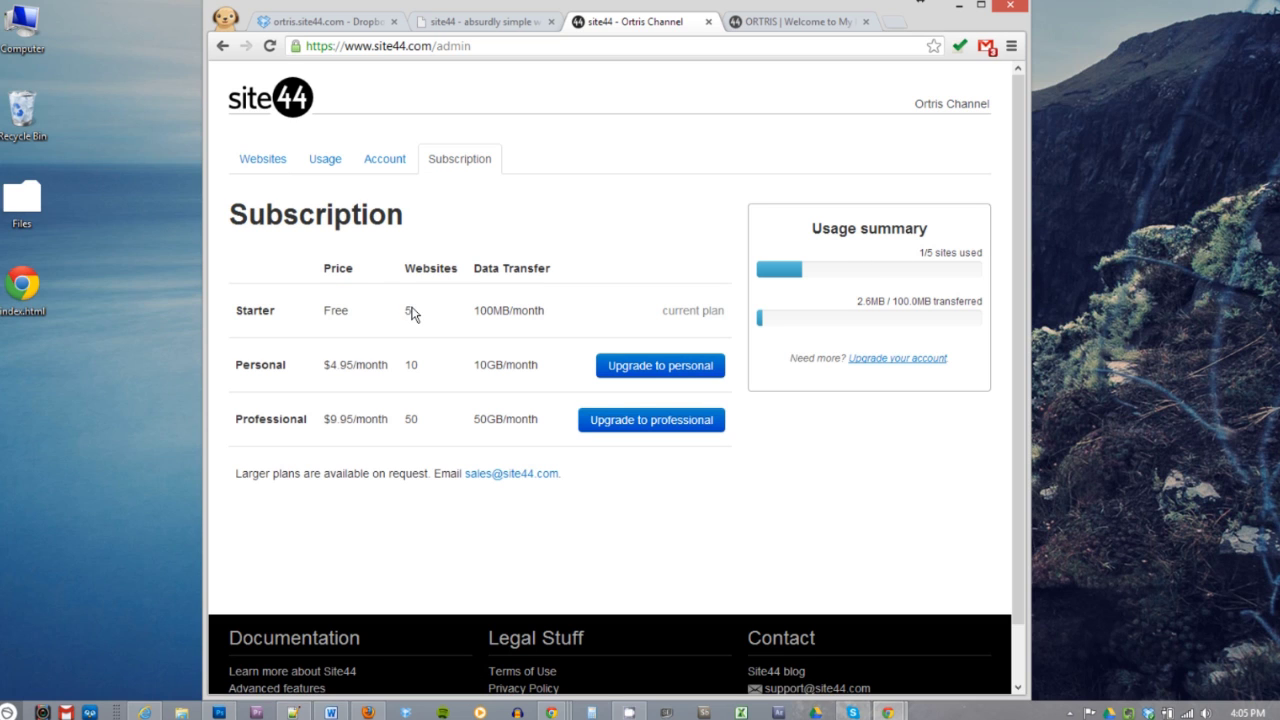
pyautogui.moveTo(410, 313); pyautogui.dragTo(404, 306)
pyautogui.click(530, 315)
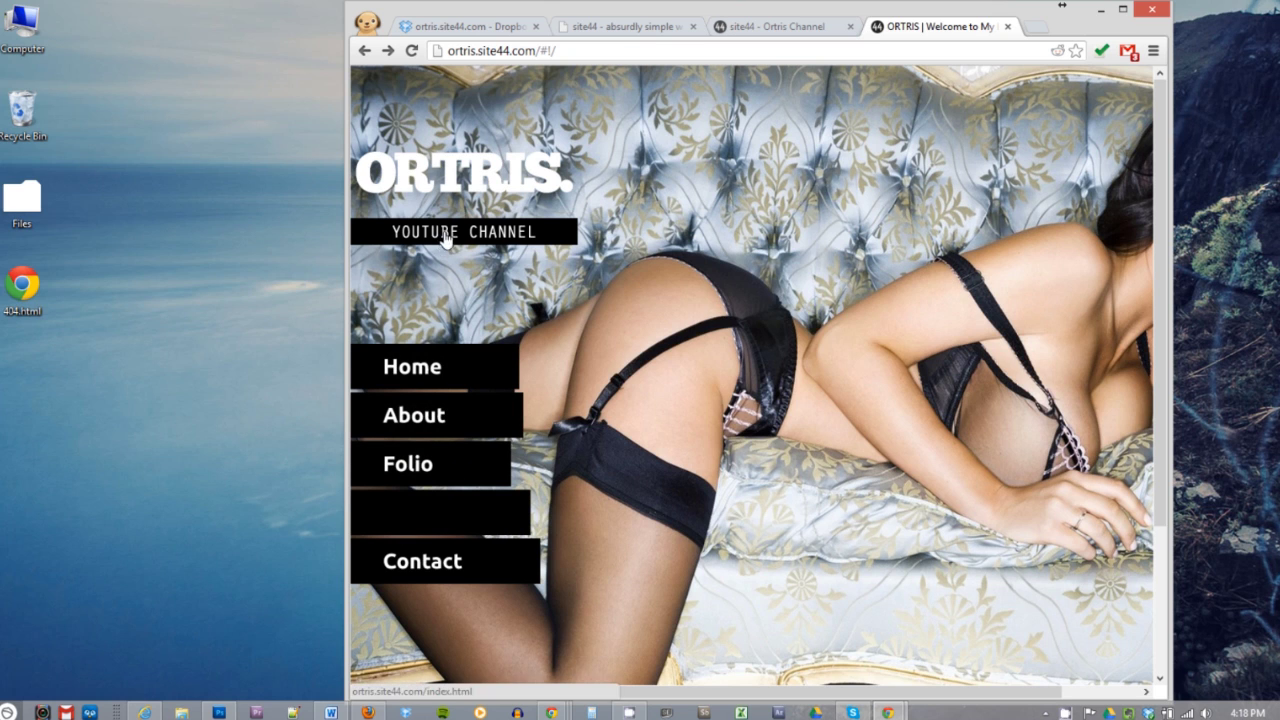
# Step: Replace '#!/' with 'fsdfdsfsd' in the site address to load the default Error 404 page
pyautogui.click(528, 51)
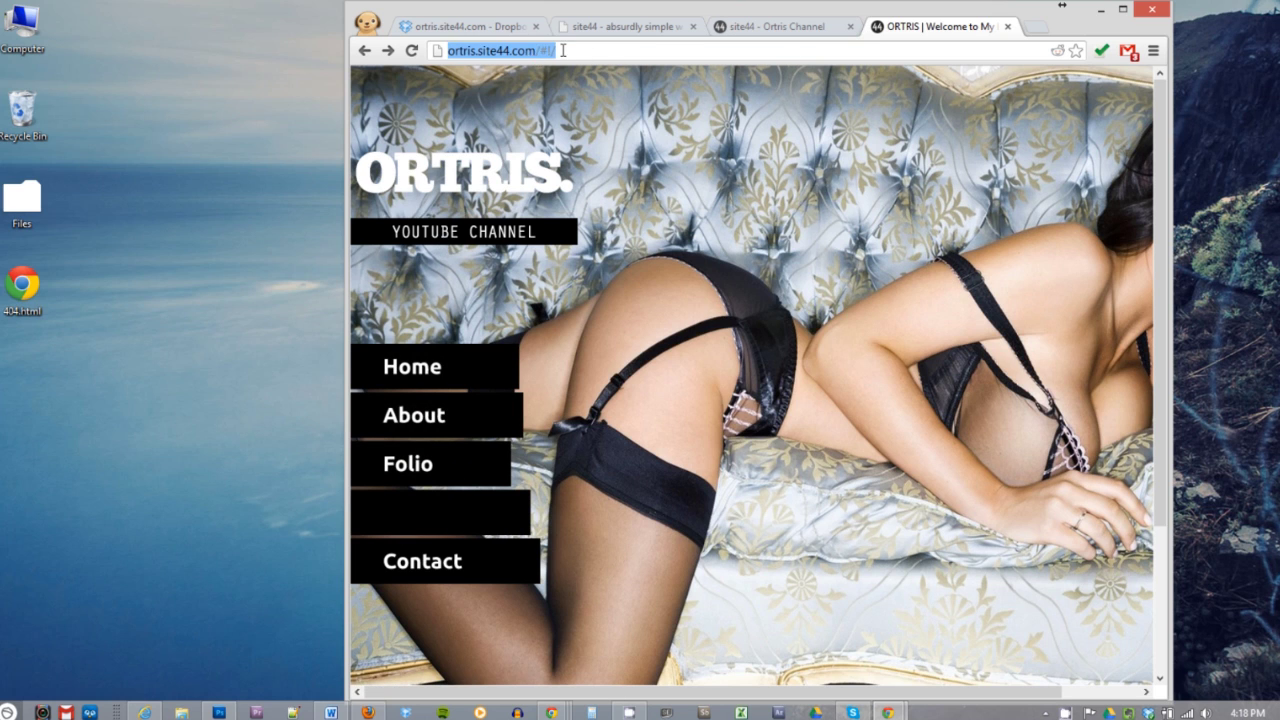
pyautogui.click(563, 51)
pyautogui.moveTo(542, 51); pyautogui.dragTo(659, 53)
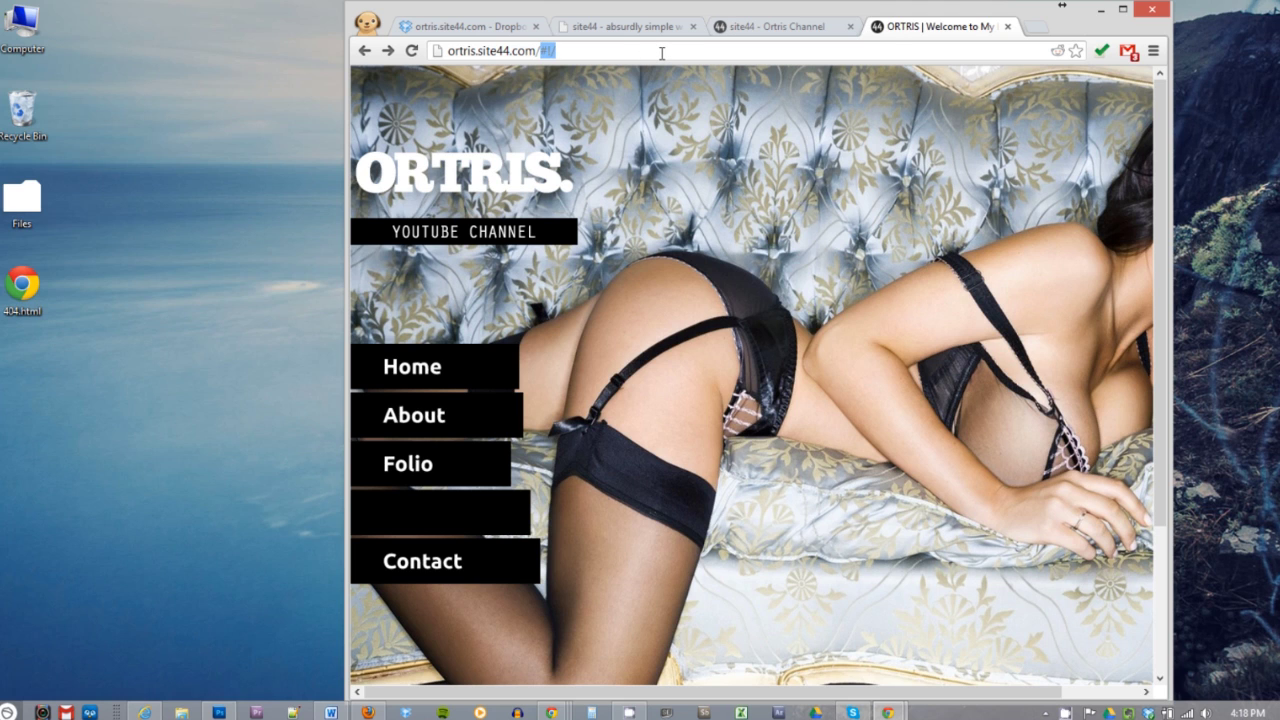
pyautogui.write('fsdfdsfsd')
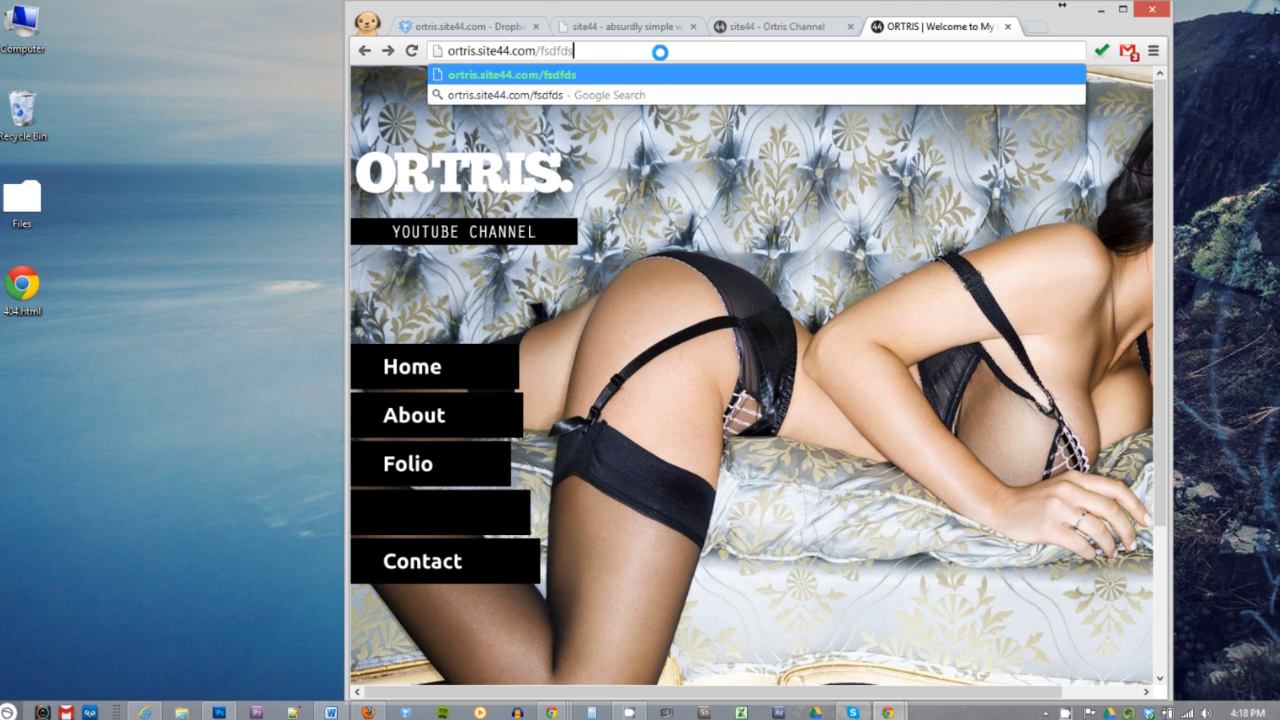
pyautogui.press('Return')
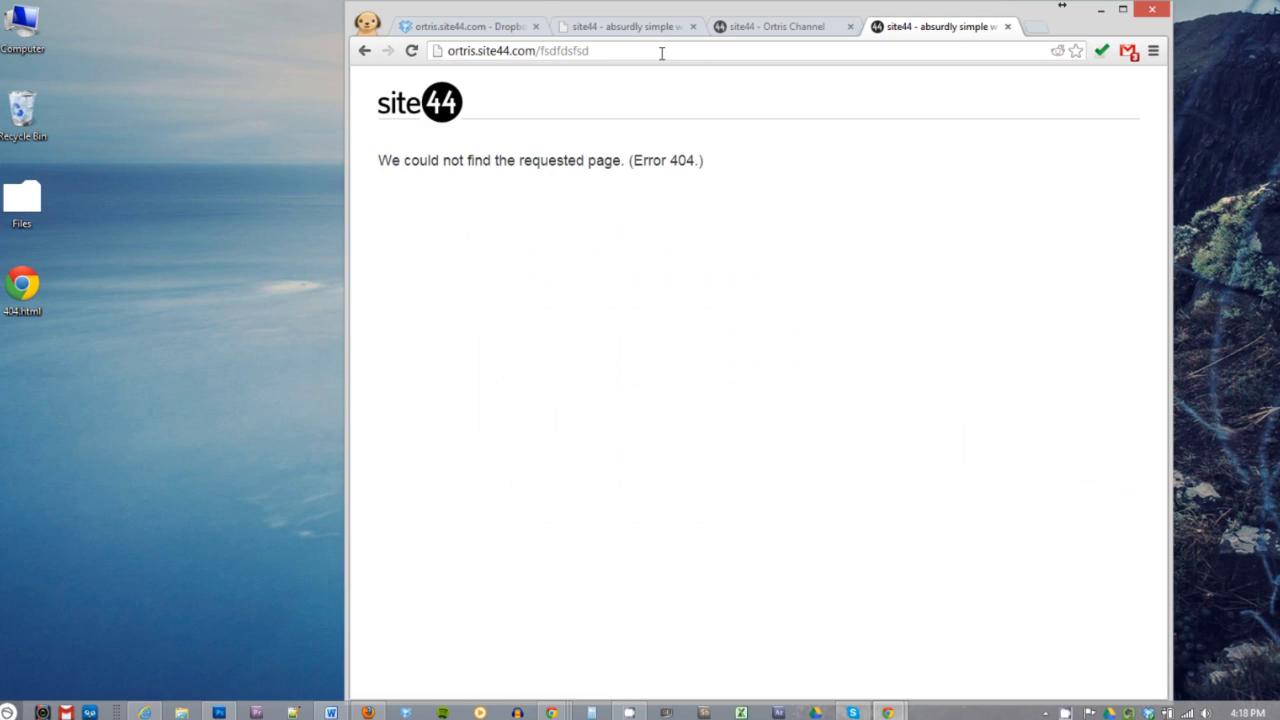
pyautogui.moveTo(704, 160); pyautogui.dragTo(85, 355)
# Step: Look over the 404.html source in Notepad++, then minimise the editor
pyautogui.hotkey('alt', 'Tab')
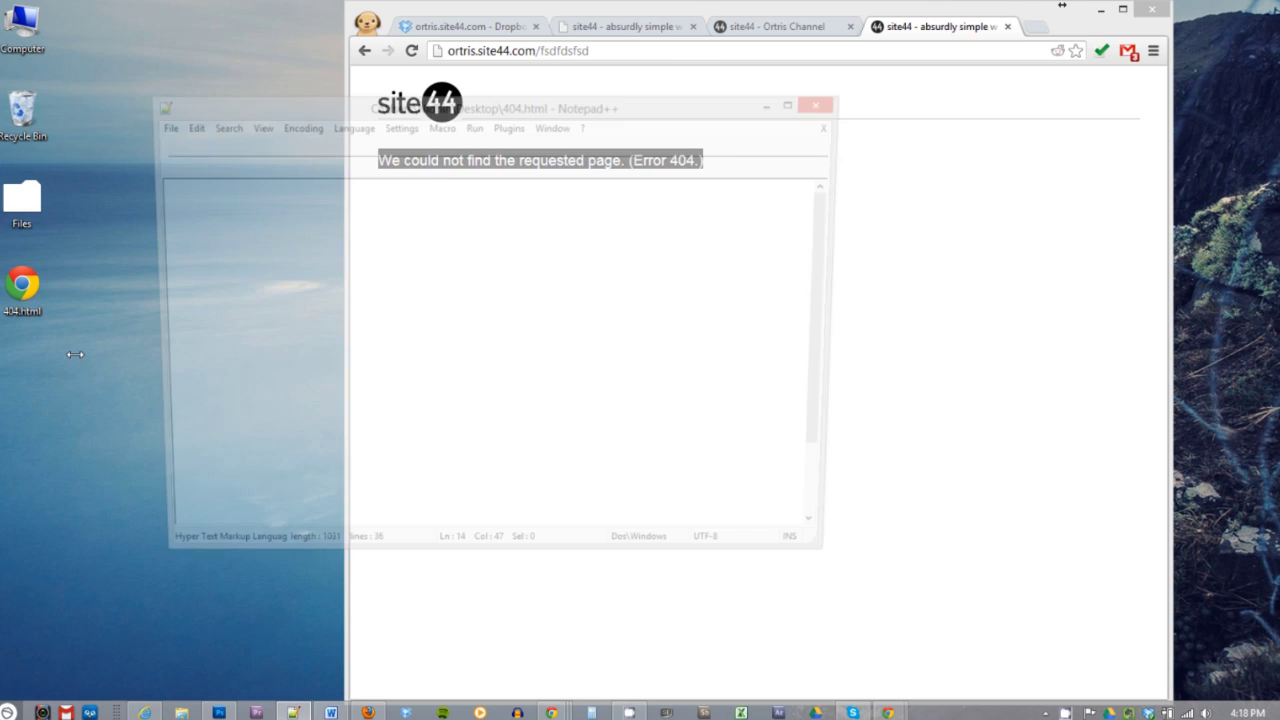
pyautogui.click(410, 211)
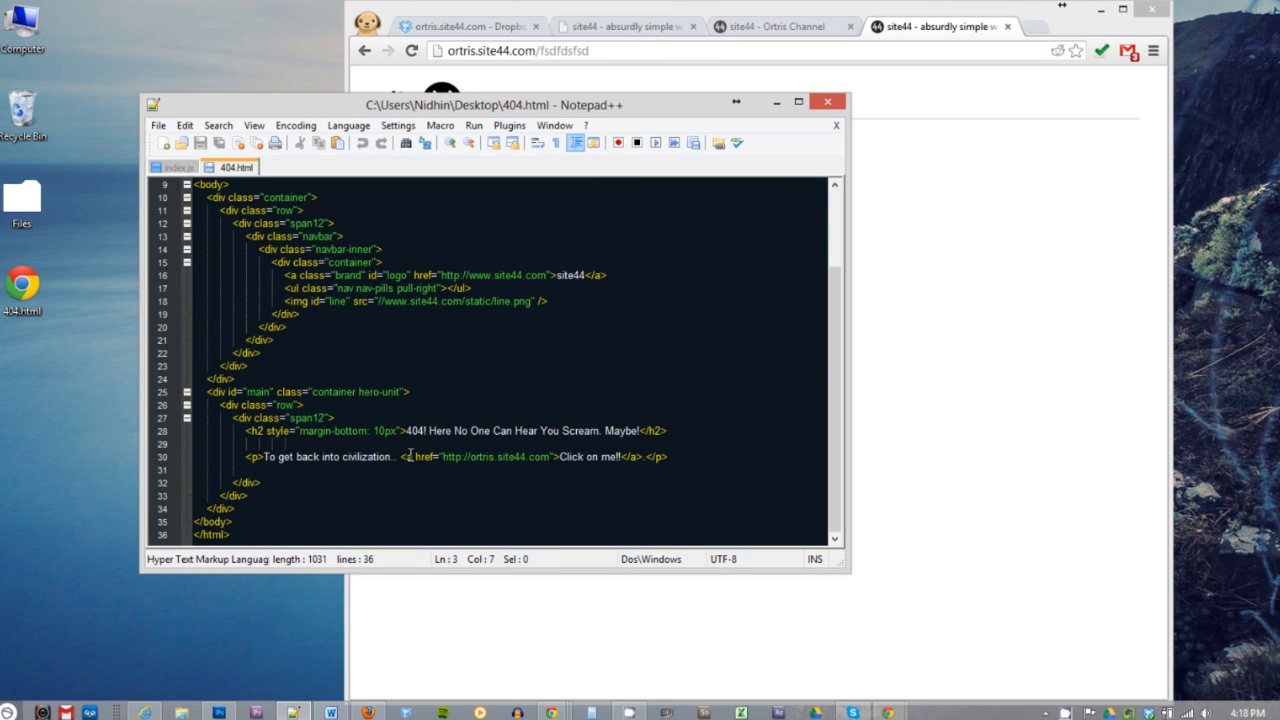
pyautogui.scroll(-3, 411, 449)
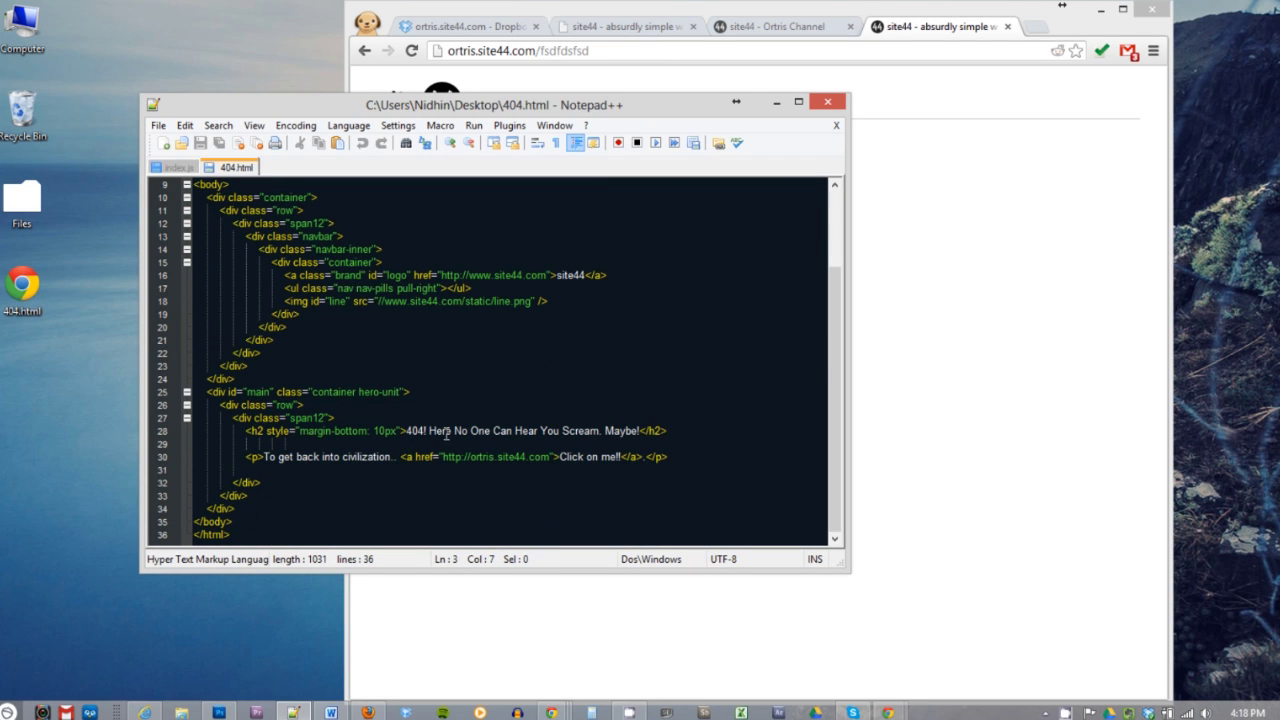
pyautogui.click(828, 102)
# Step: Upload 404.html from the desktop into the ortris.site44.com Dropbox folder
pyautogui.click(12, 298)
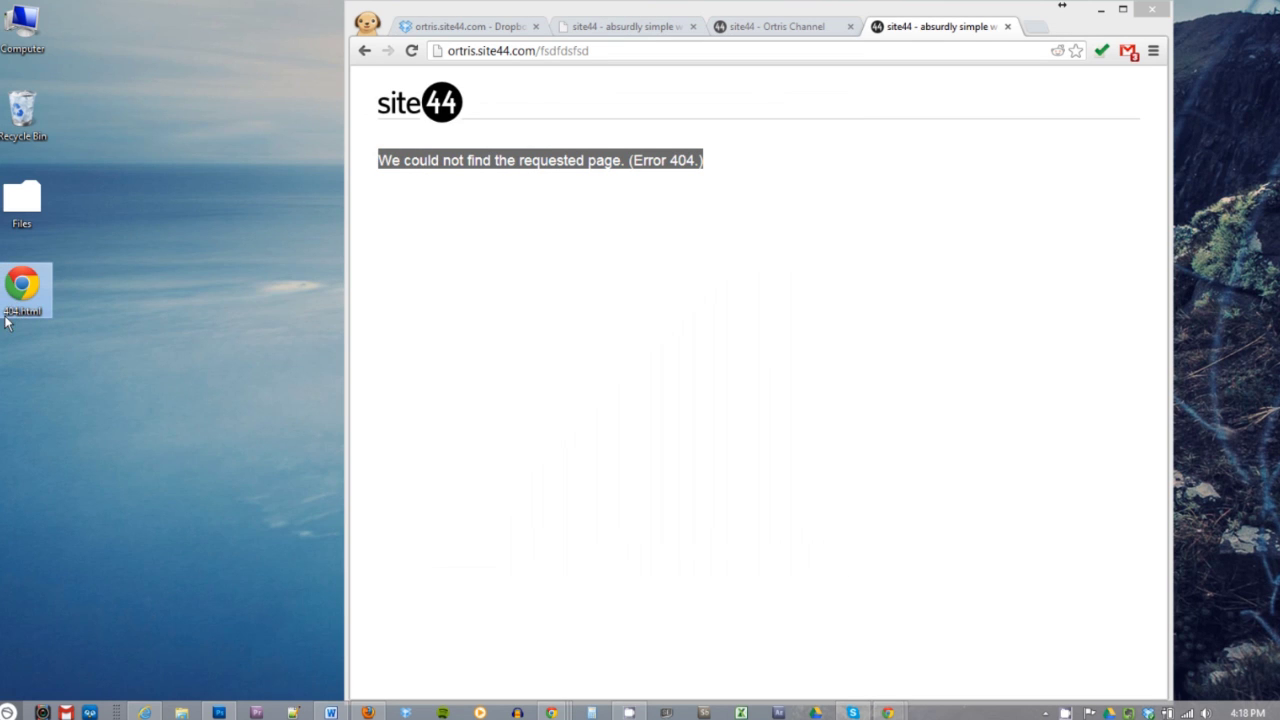
pyautogui.moveTo(37, 317); pyautogui.dragTo(613, 357)
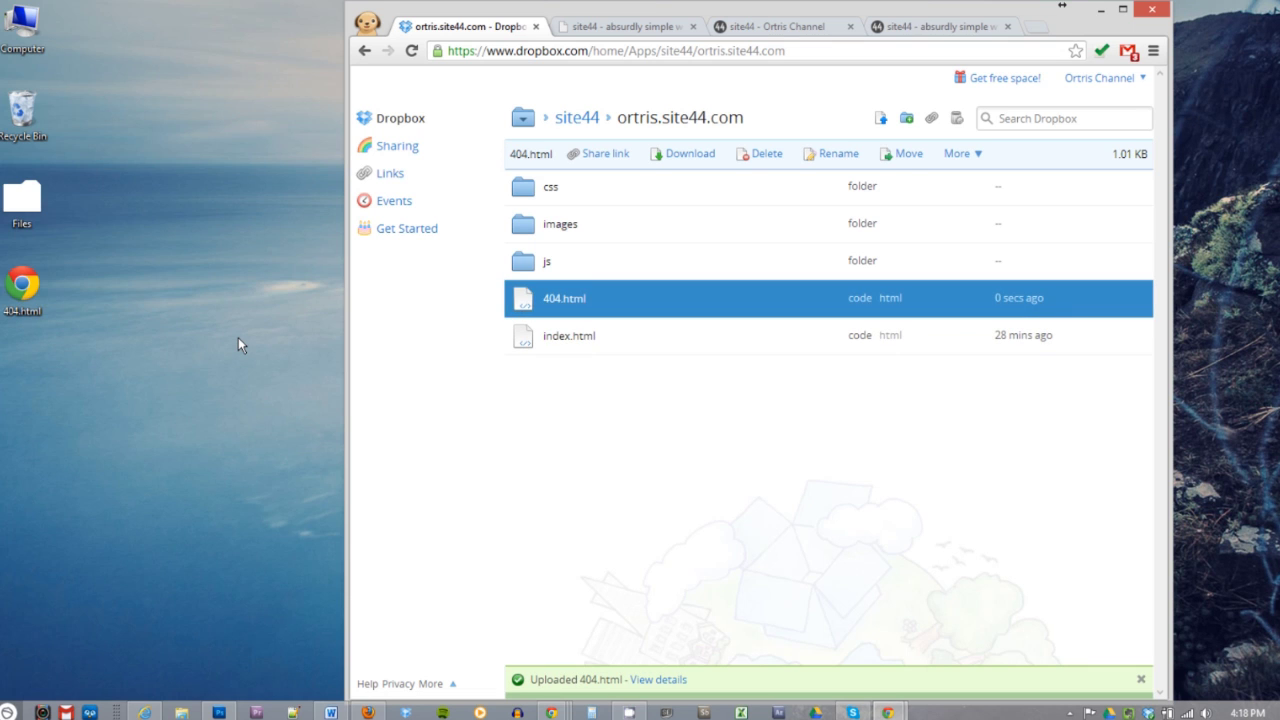
pyautogui.click(424, 425)
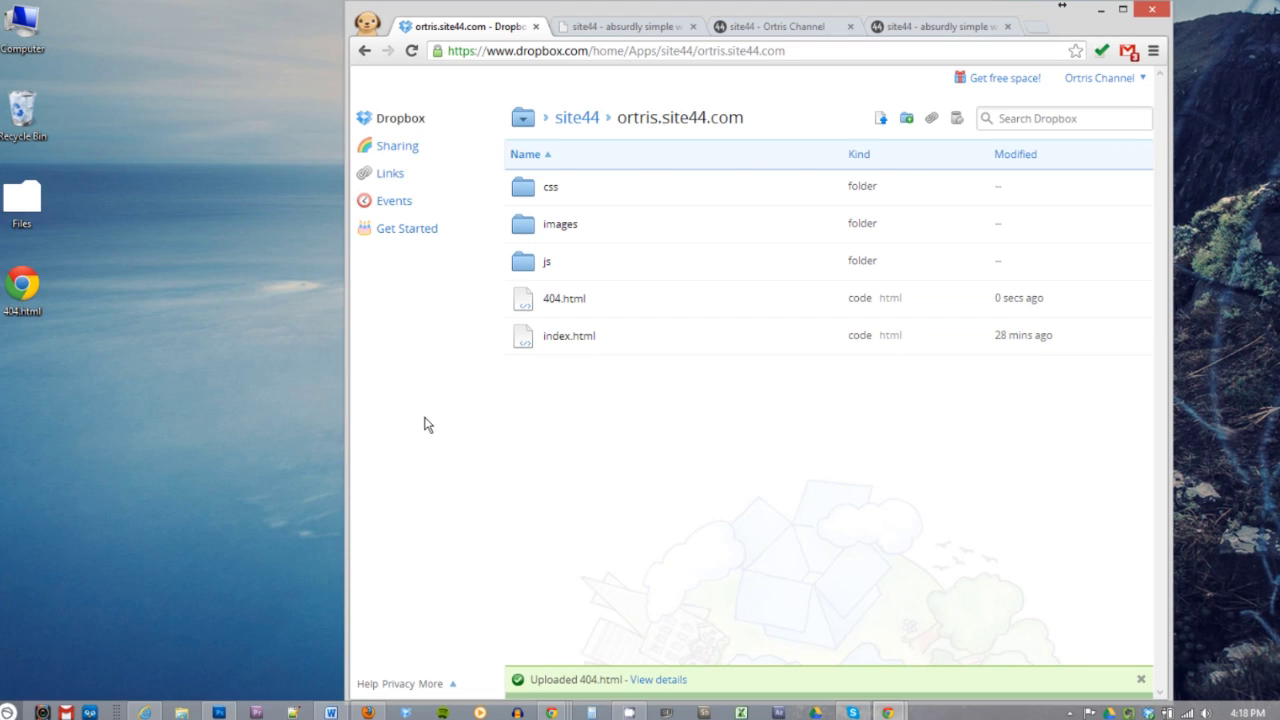
# Step: Reload the fsdfdsfsd address to confirm the custom 404 page appears
pyautogui.click(920, 27)
pyautogui.press('F5')
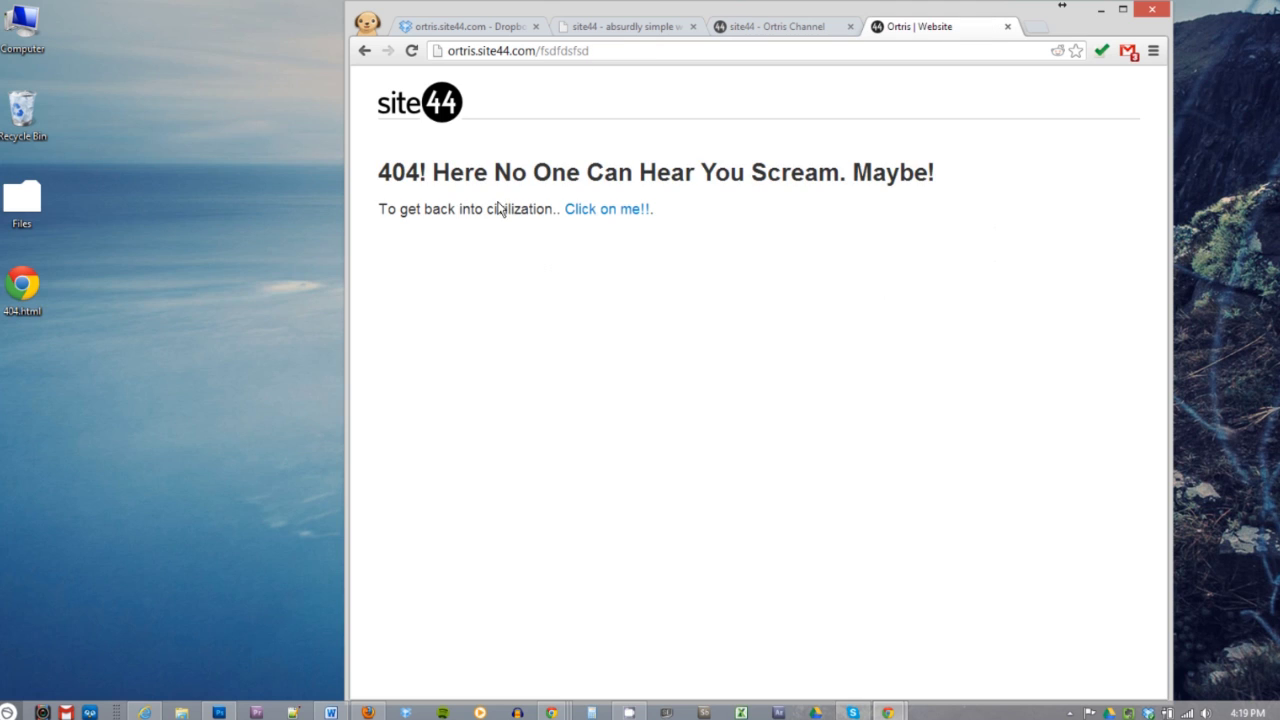
pyautogui.moveTo(409, 180); pyautogui.dragTo(700, 180)
pyautogui.click(766, 180)
pyautogui.hotkey('ctrl', 'shift', 'Tab')
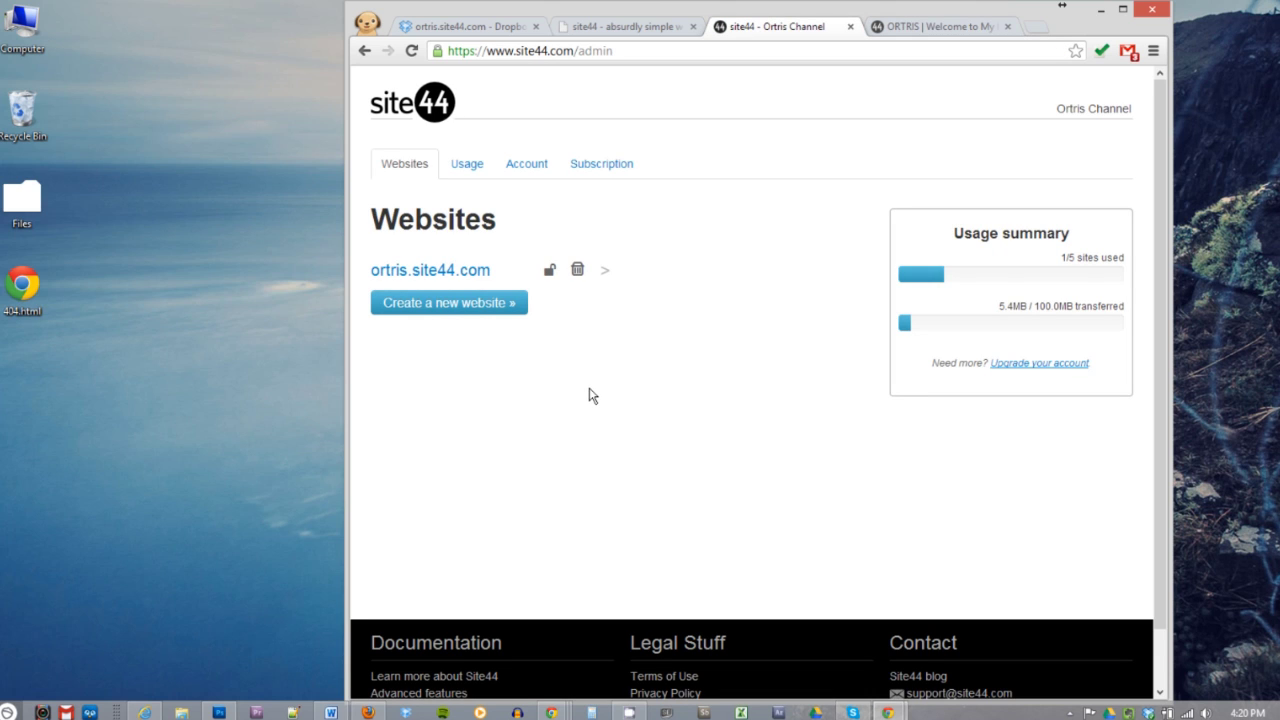
# Step: Click the lock icon beside ortris.site44.com to open its Set password dialog
pyautogui.click(552, 272)
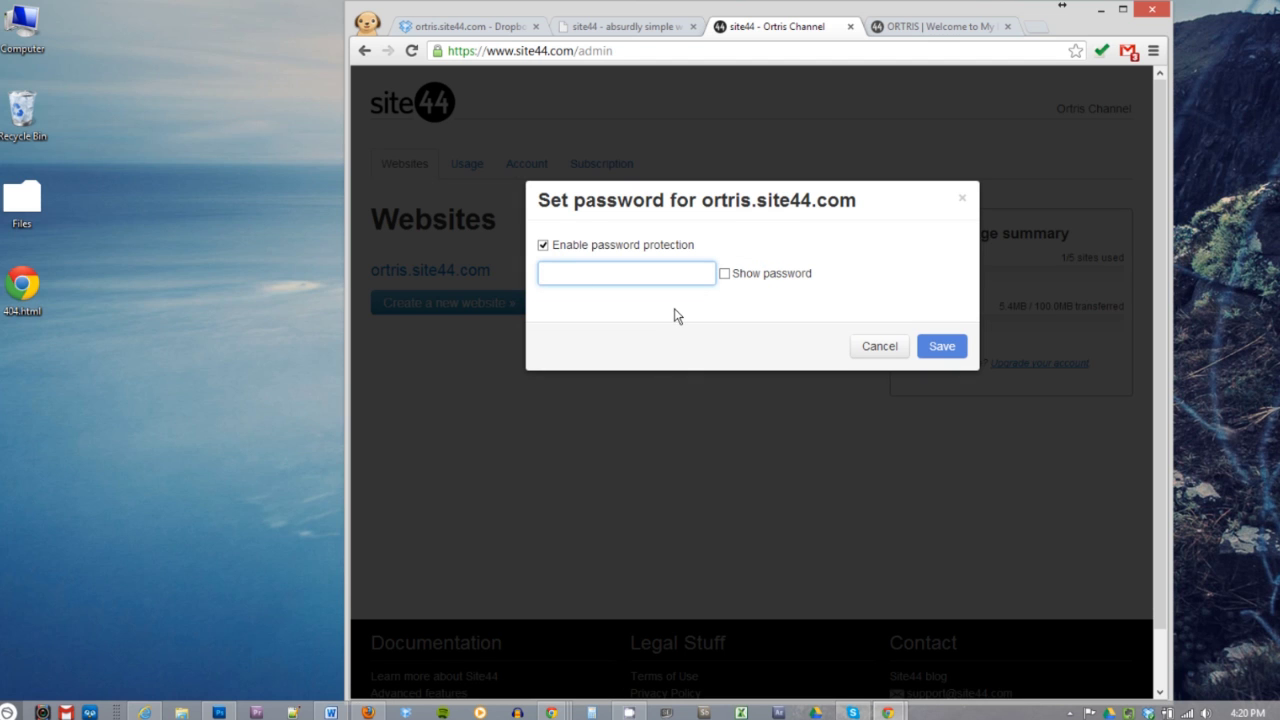